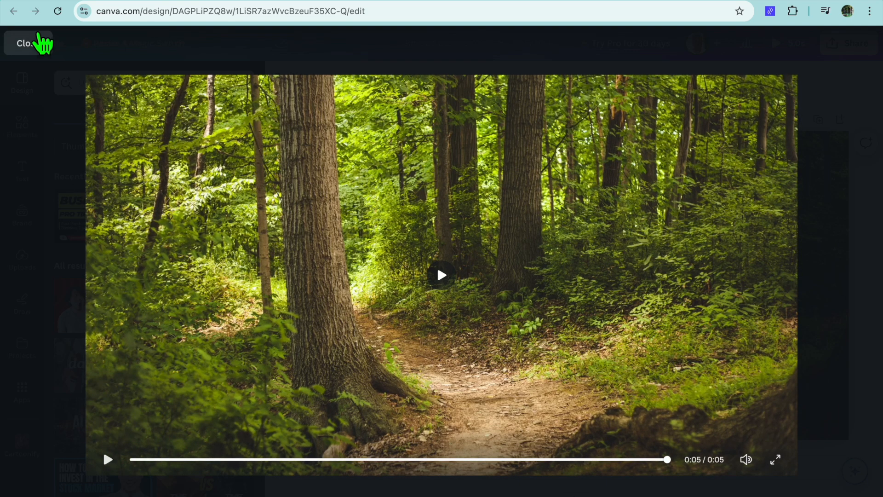
Close the preview, leave the forest thumbnail design for the home page, and create a blank 1920 × 1080 px video.
click(29, 43)
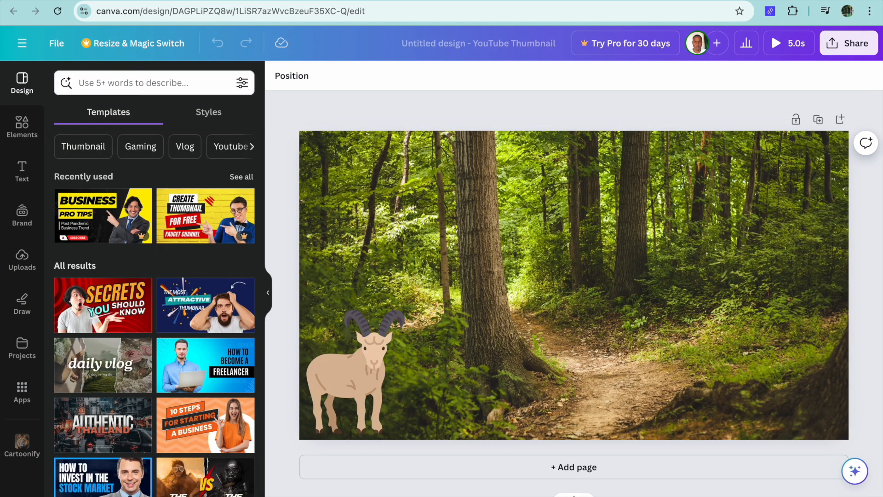
click(25, 44)
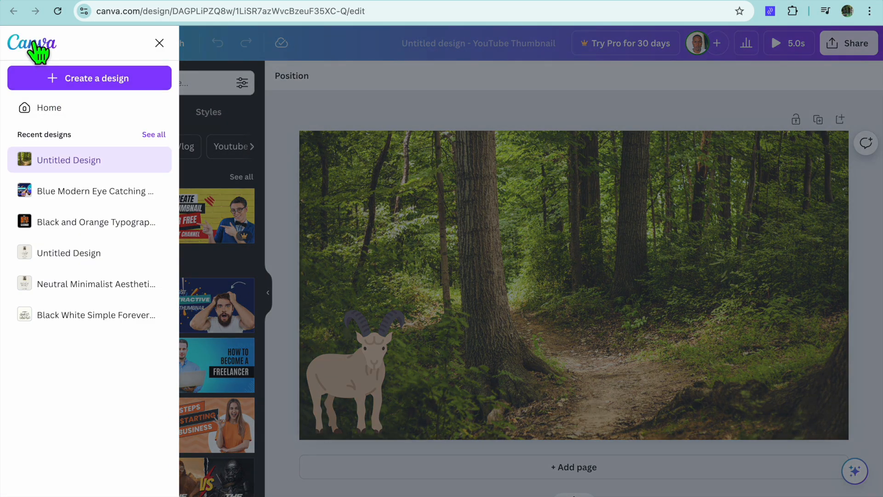
click(31, 40)
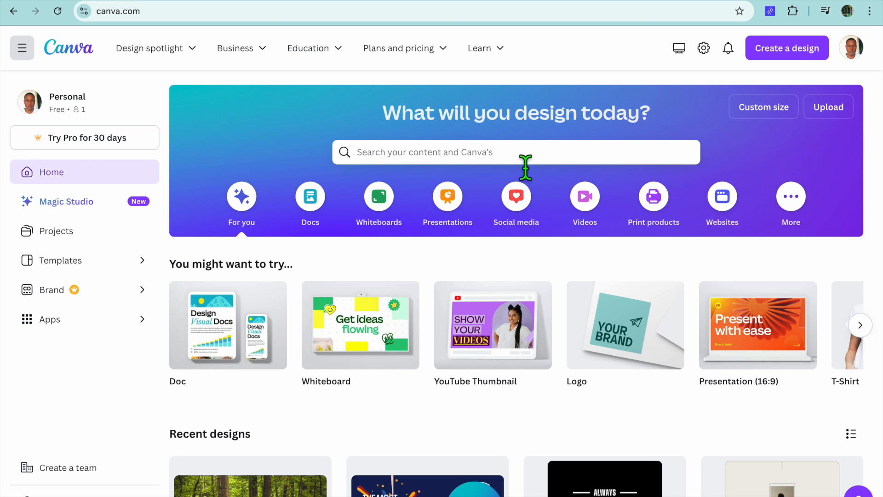
click(585, 195)
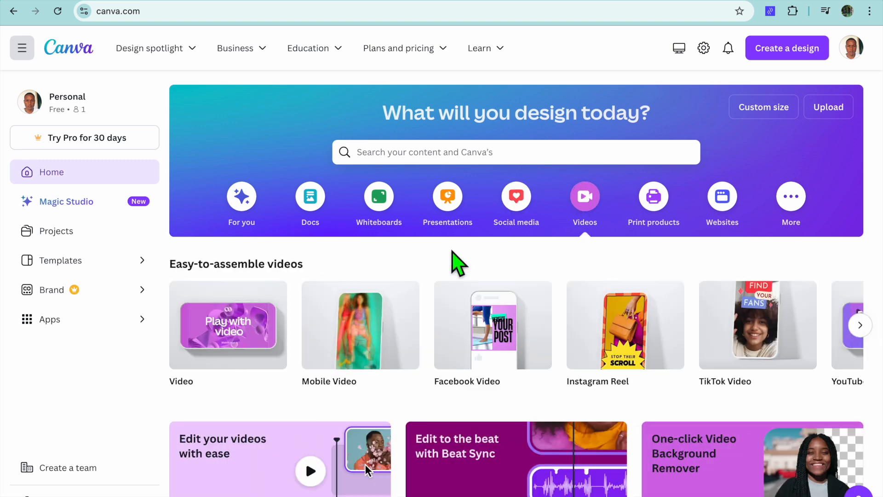
mouse_move(232, 332)
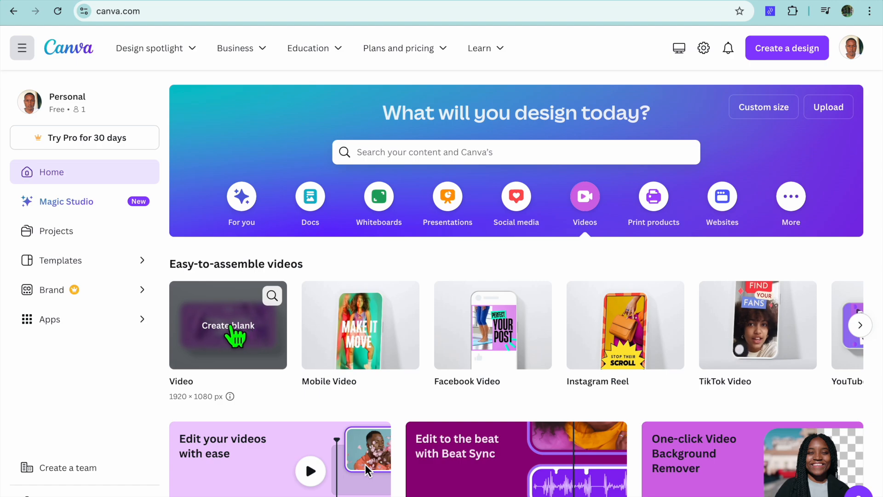
click(232, 332)
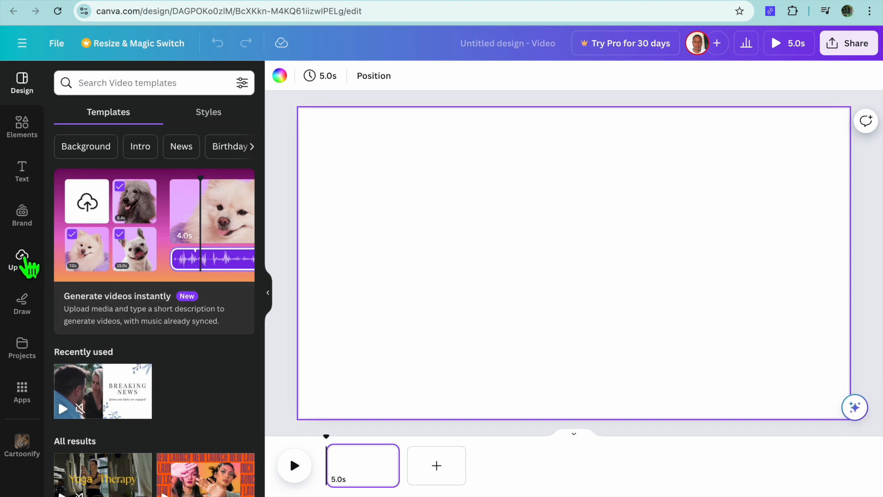
Search the elements for "sea" photos and add the free one with sunlit dark water under a cloudy blue sky.
click(22, 260)
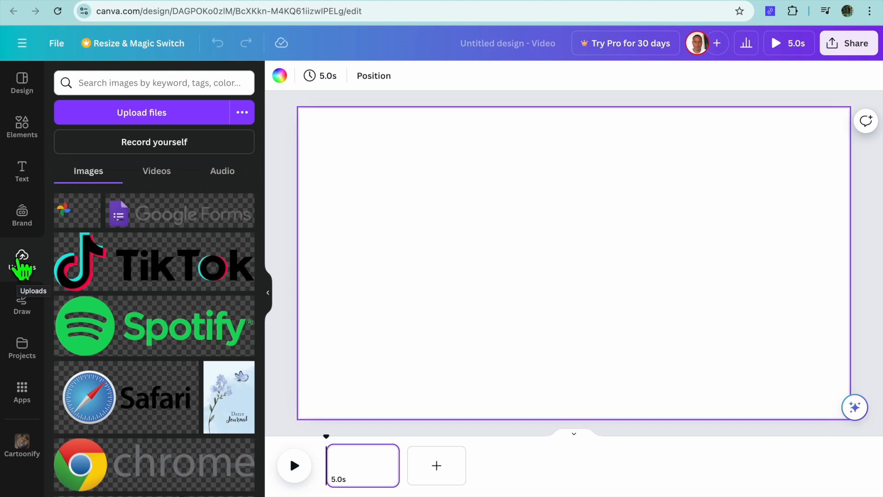
click(22, 128)
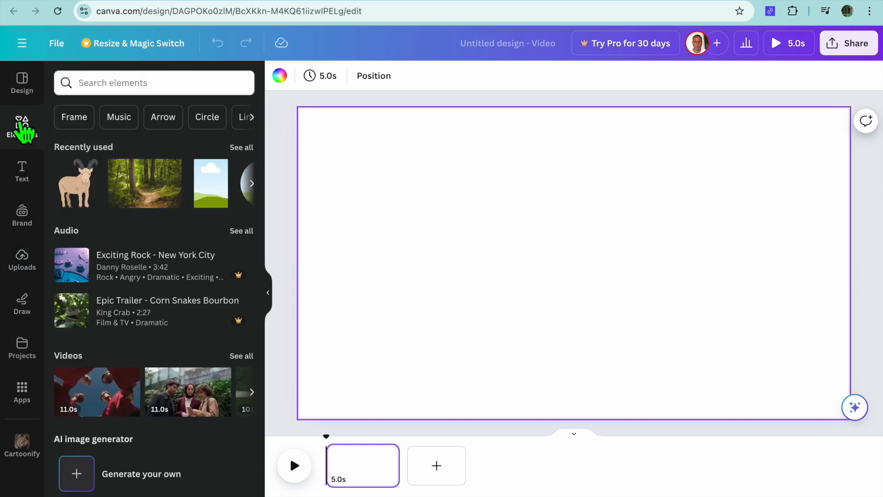
click(117, 95)
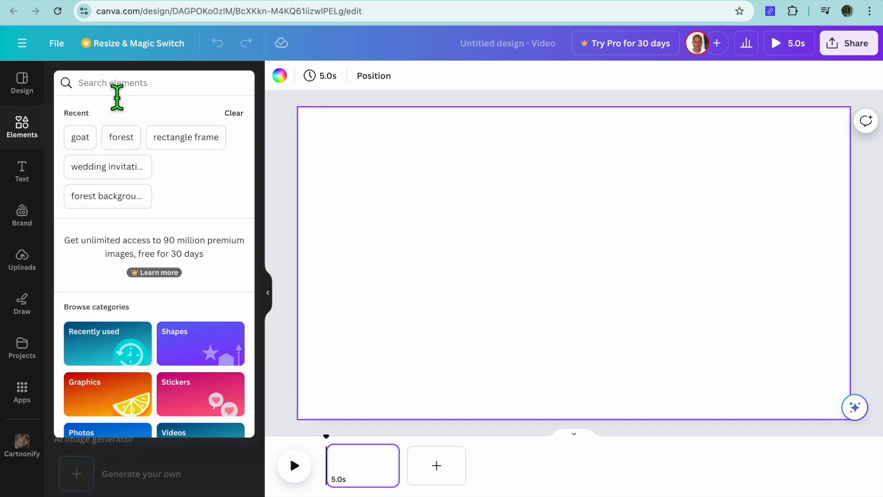
text(sea)
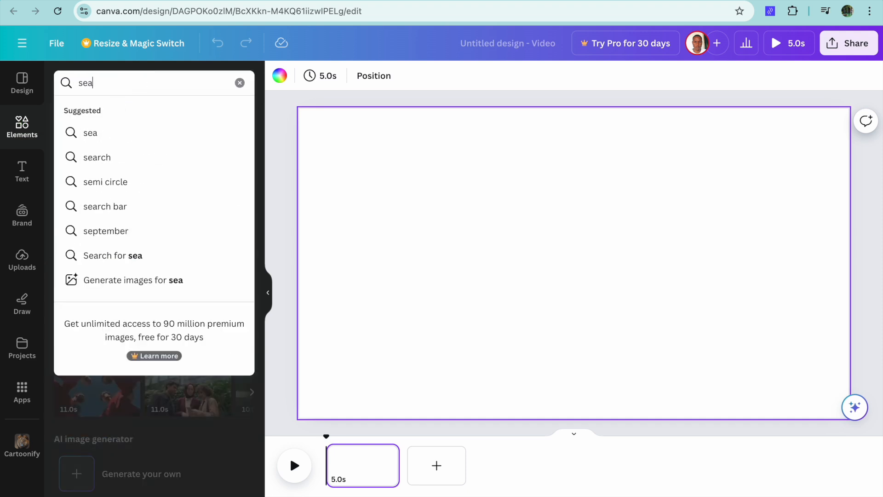
key(Return)
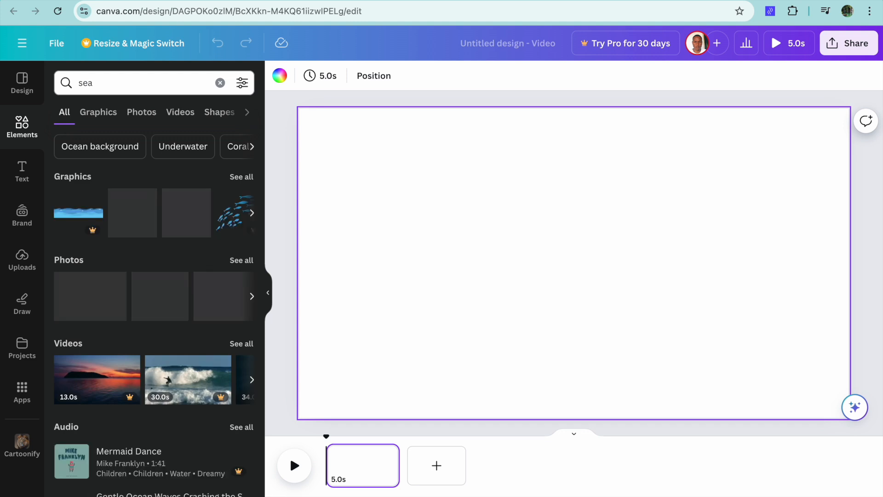
click(154, 111)
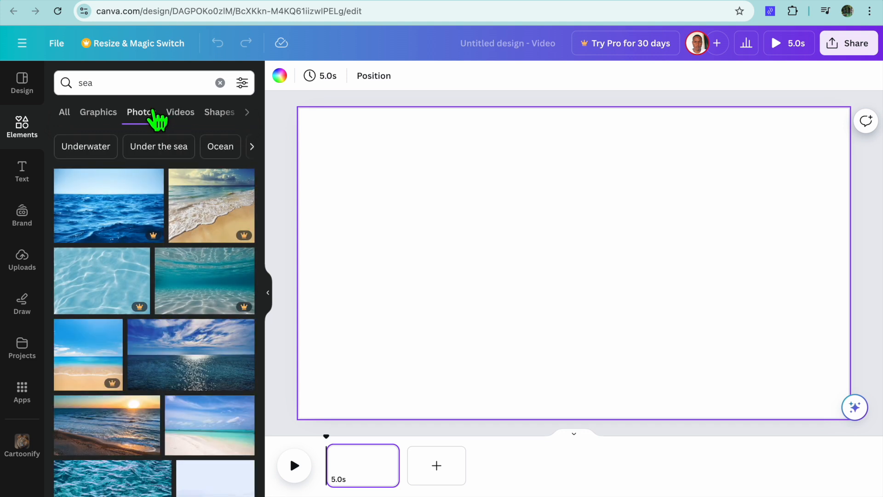
scroll(175, 171, down, 3)
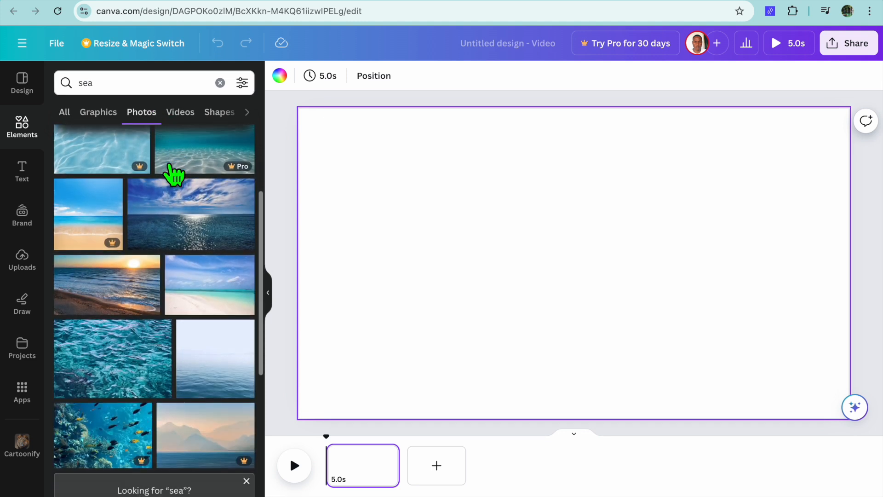
click(188, 225)
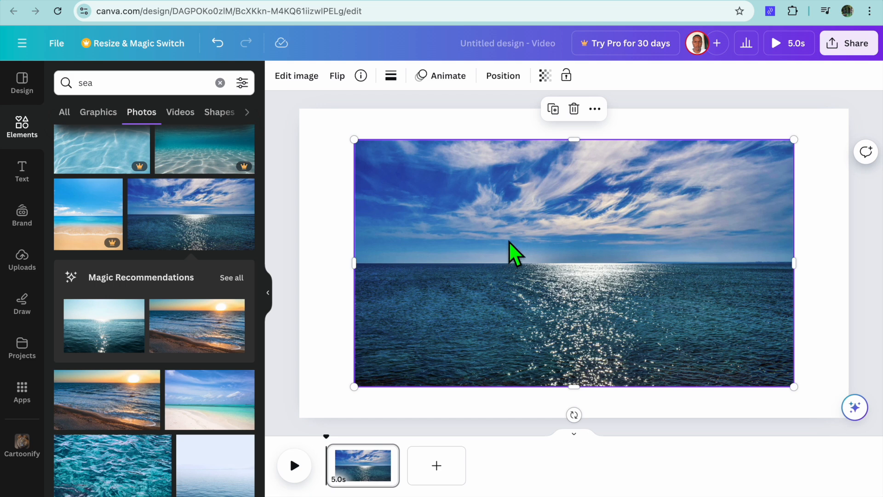
Set the sea photo as the page background and play the video.
click(595, 111)
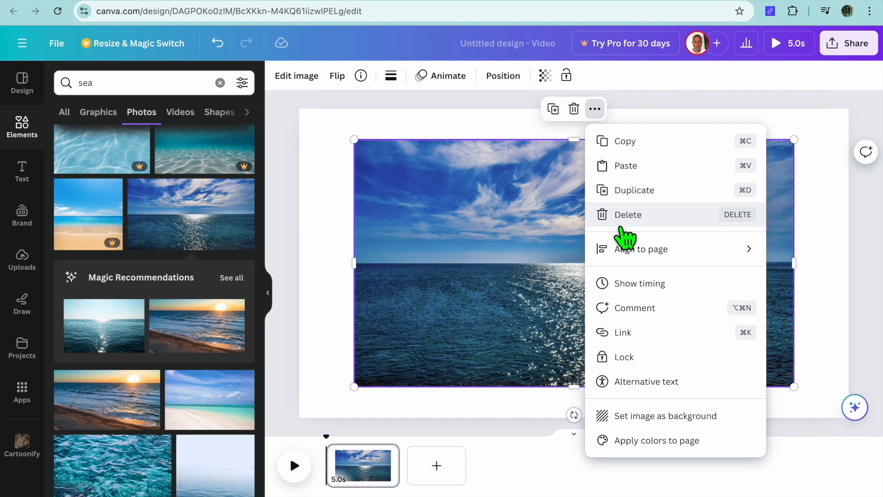
click(638, 417)
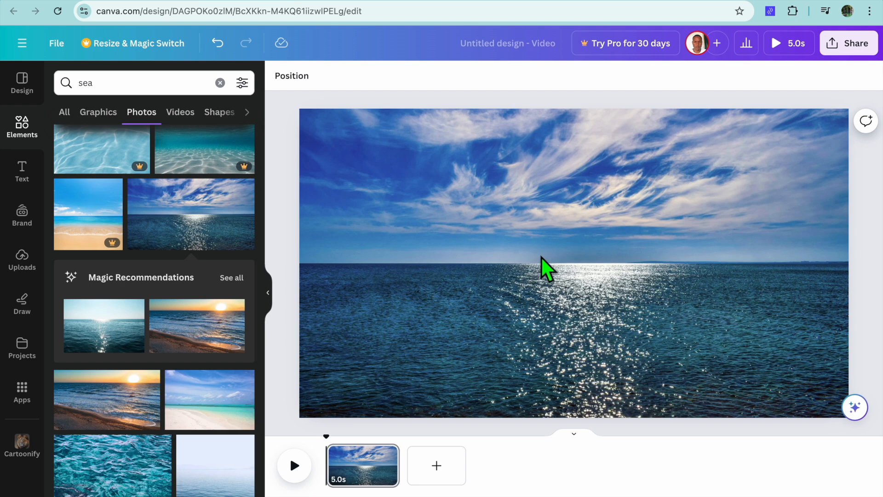
click(296, 466)
Apply the Photo Zoom animation to the sea background image and lock the background.
click(427, 284)
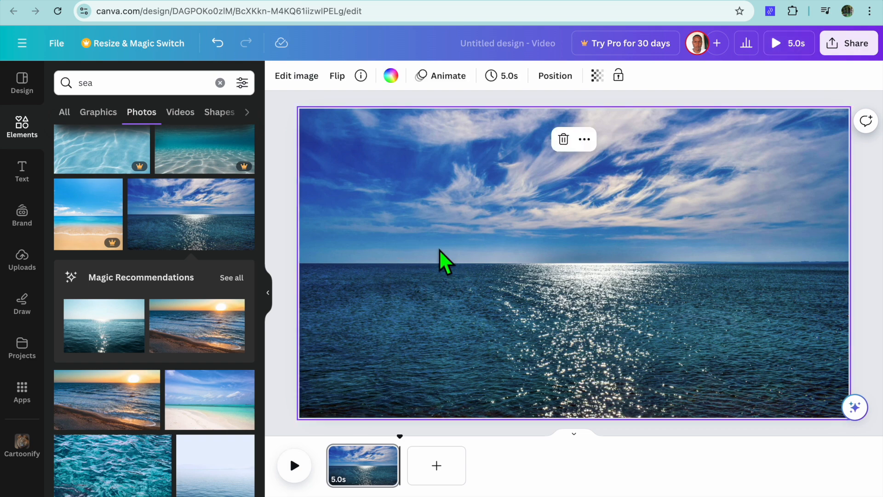
click(435, 77)
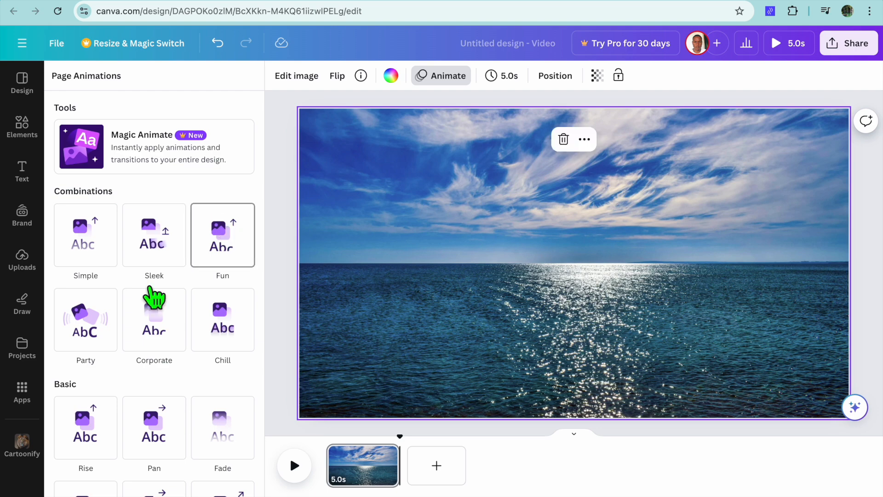
scroll(131, 335, down, 5)
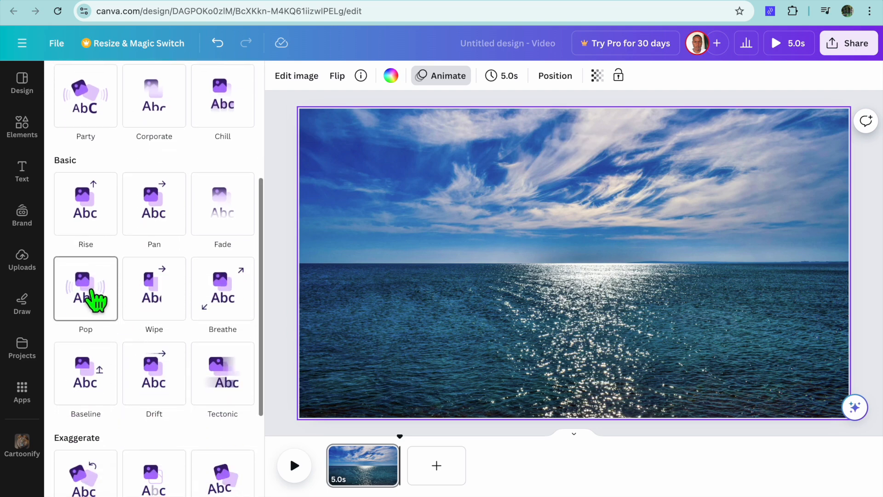
scroll(179, 313, down, 5)
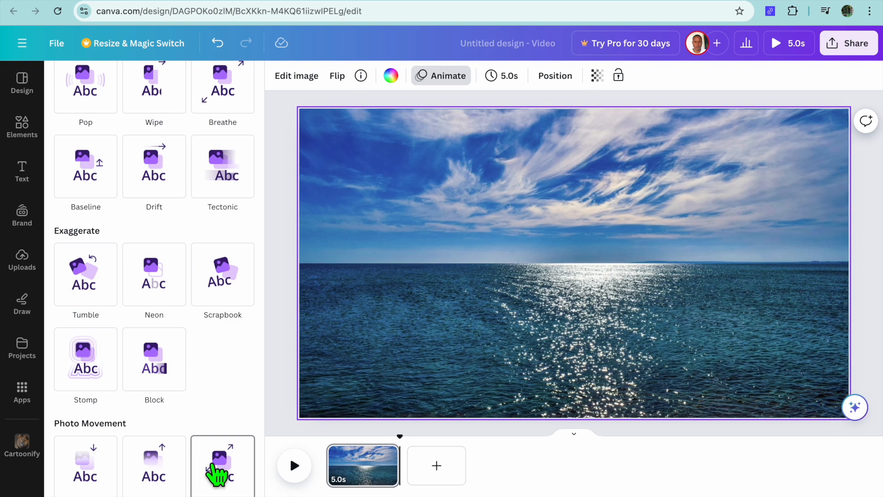
click(216, 474)
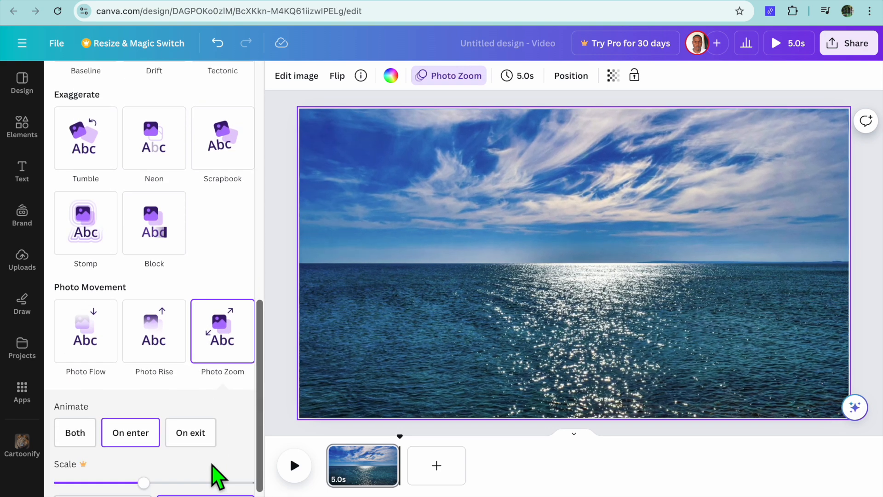
scroll(217, 476, down, 2)
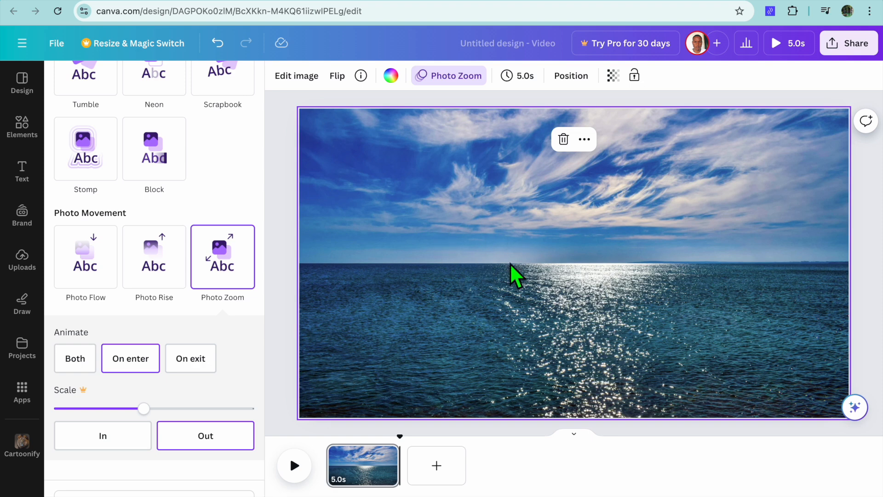
click(585, 140)
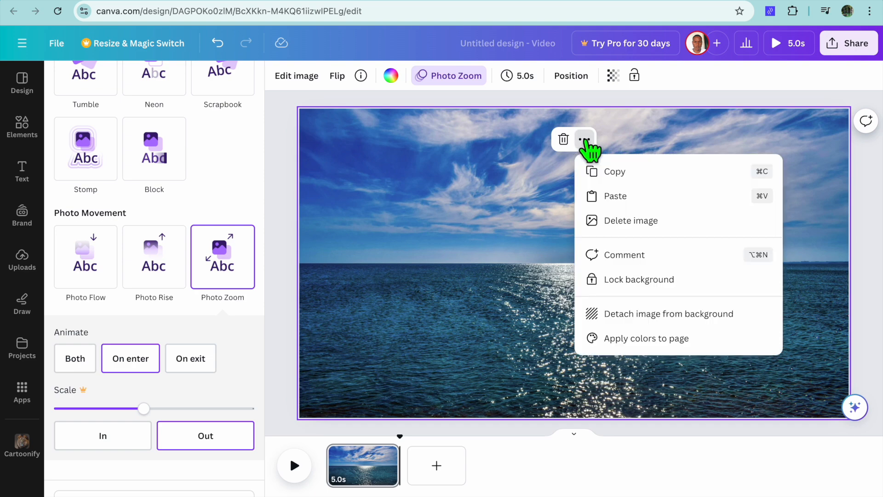
click(635, 282)
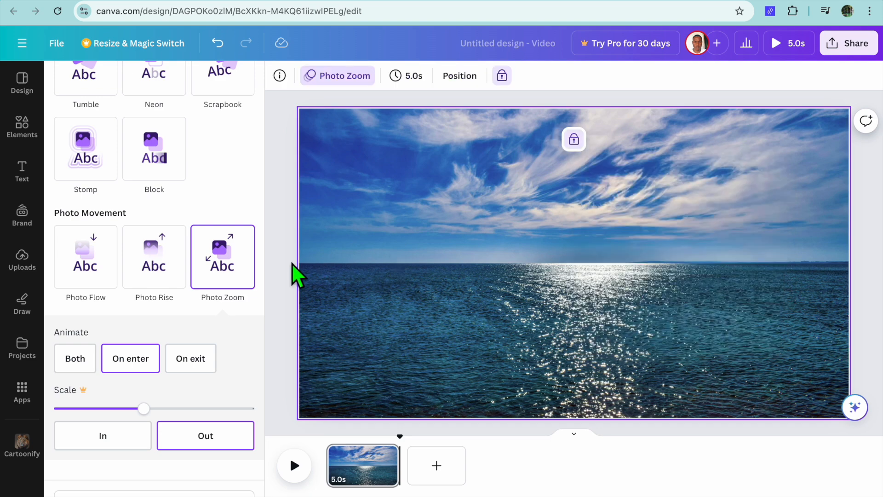
Add a heading to the page with the text "SIMPLE ANSWERS".
click(21, 144)
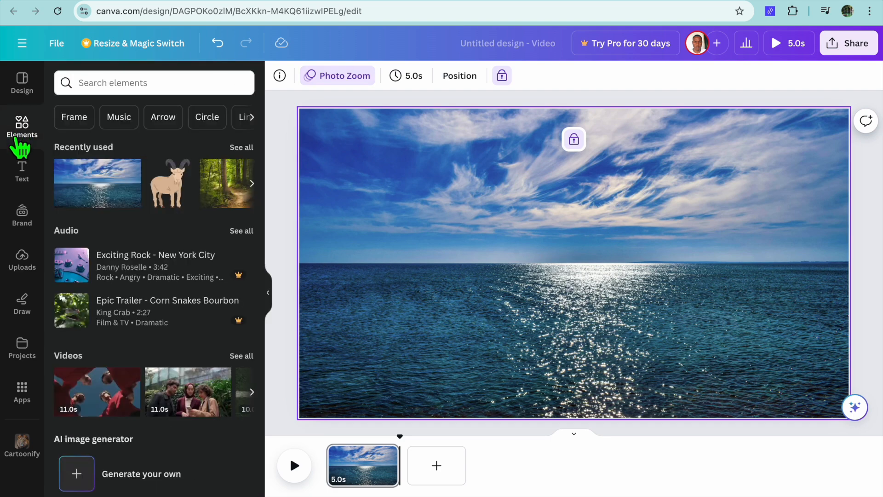
click(23, 174)
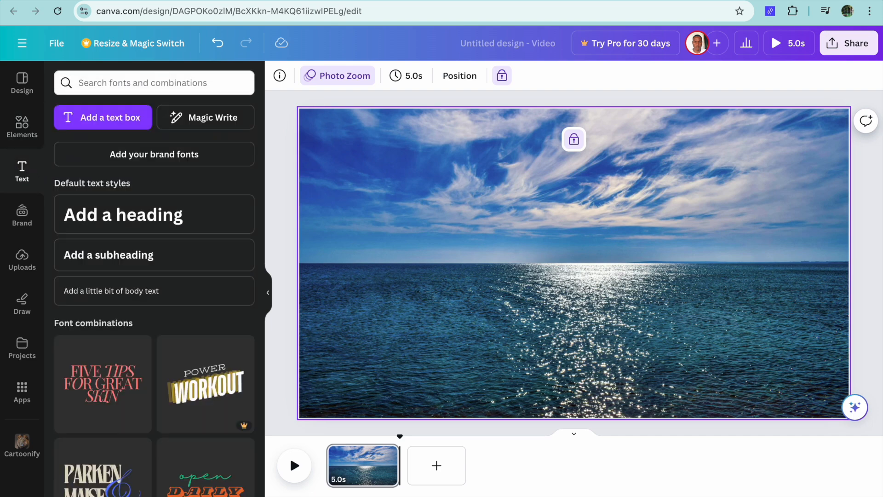
click(113, 226)
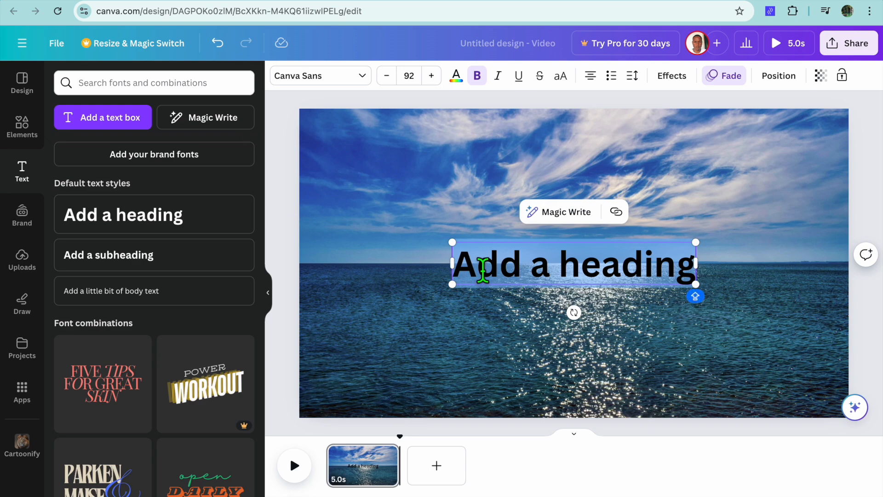
text(SIMP)
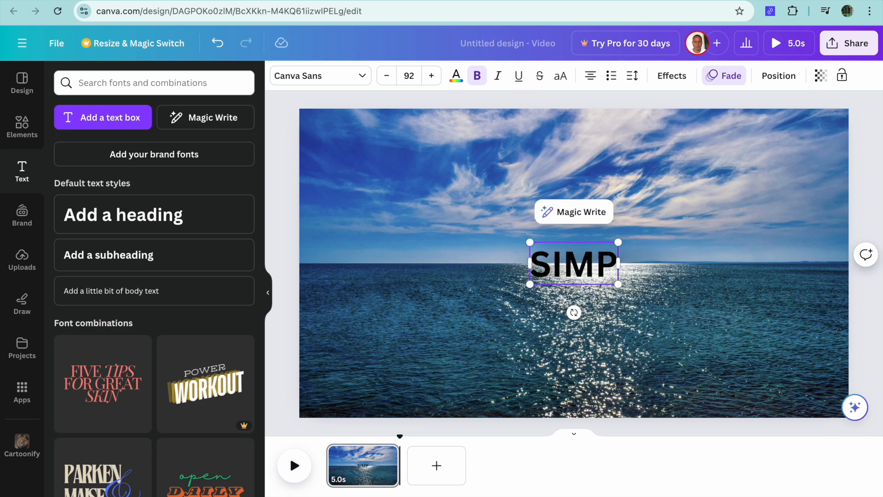
text(LE A)
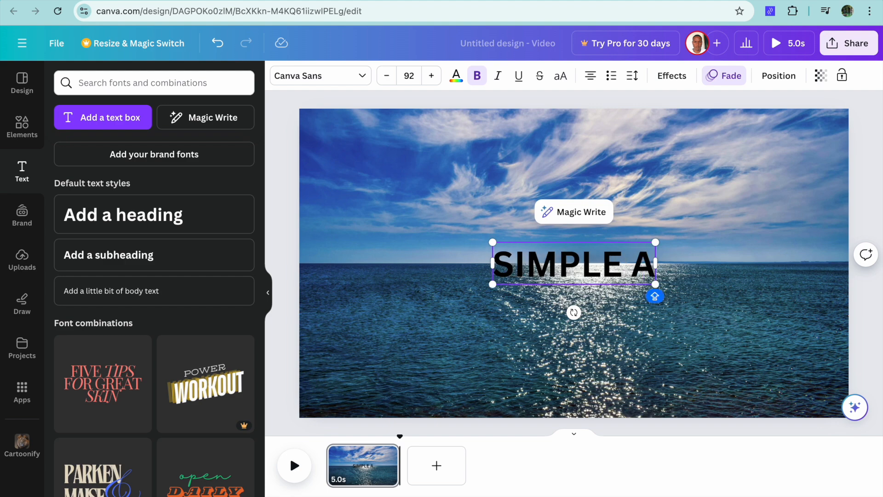
text(NSWERS)
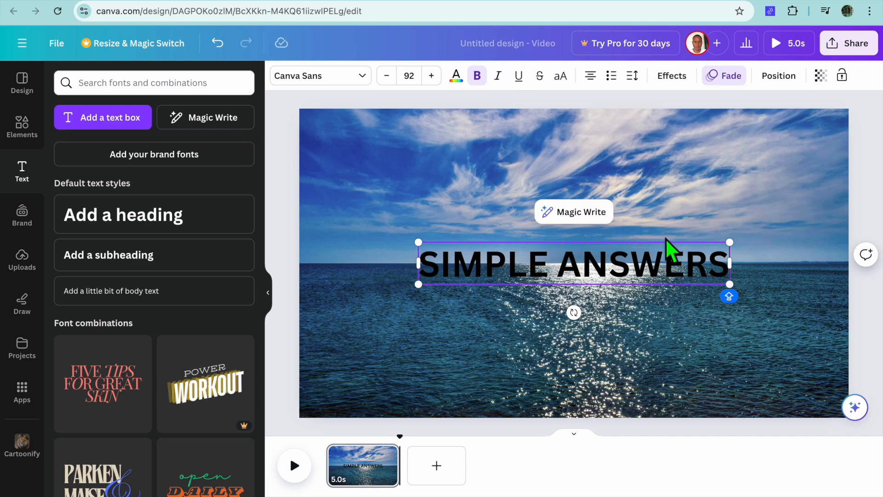
Apply the Wipe text animation to the SIMPLE ANSWERS heading and play the video from the start.
click(728, 266)
drag(734, 276, 426, 258)
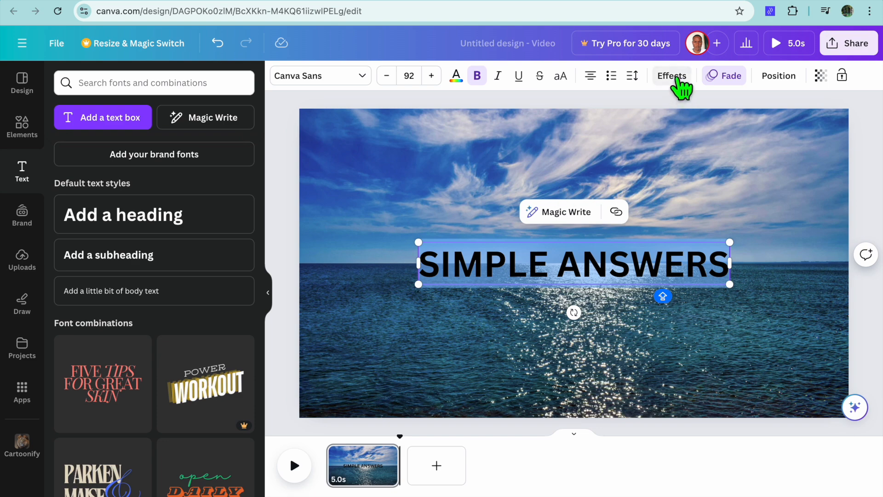
click(714, 77)
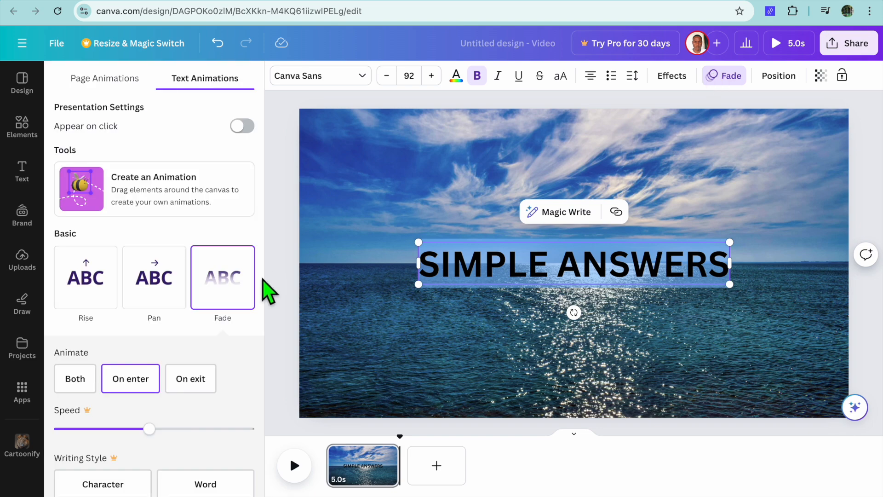
scroll(181, 350, down, 3)
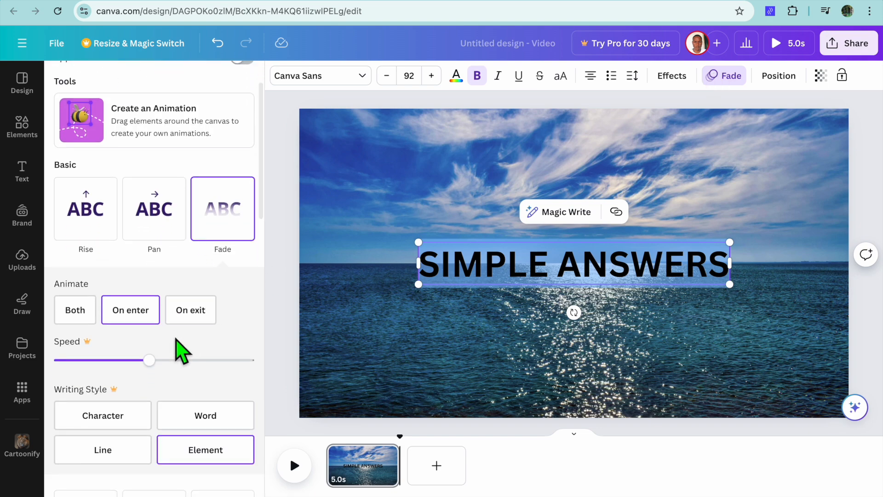
scroll(179, 350, down, 5)
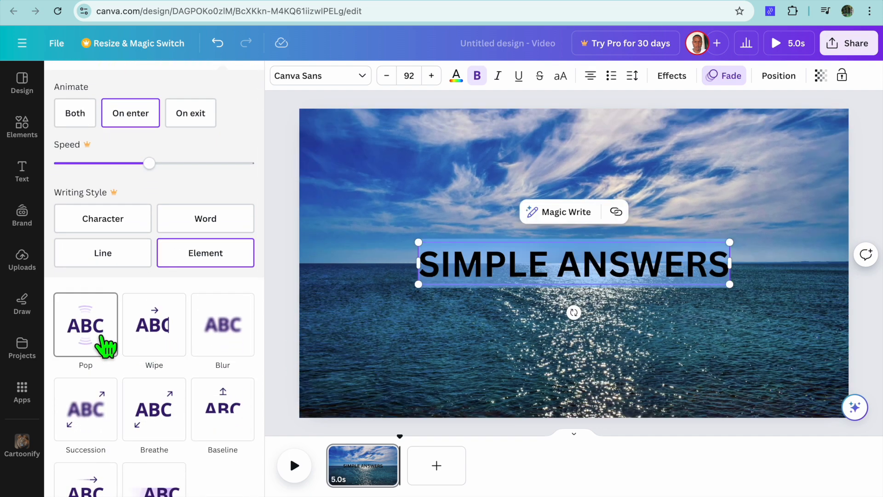
scroll(101, 345, down, 4)
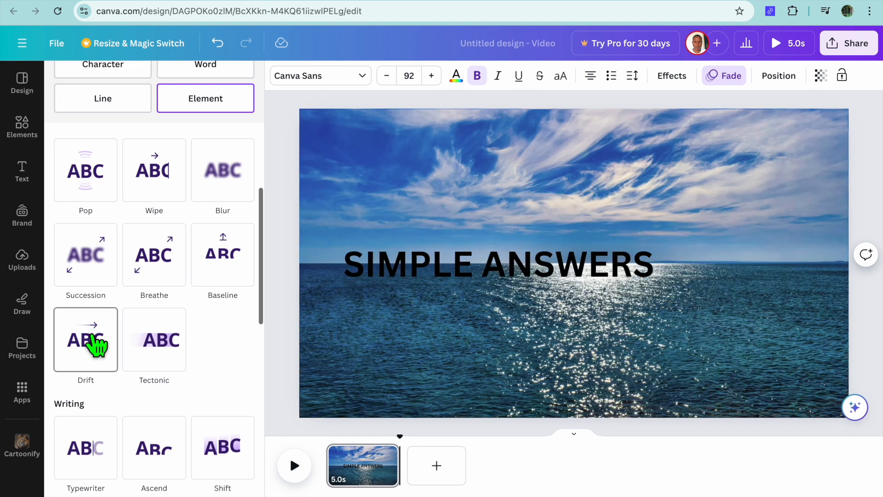
scroll(161, 352, down, 7)
scroll(166, 354, down, 5)
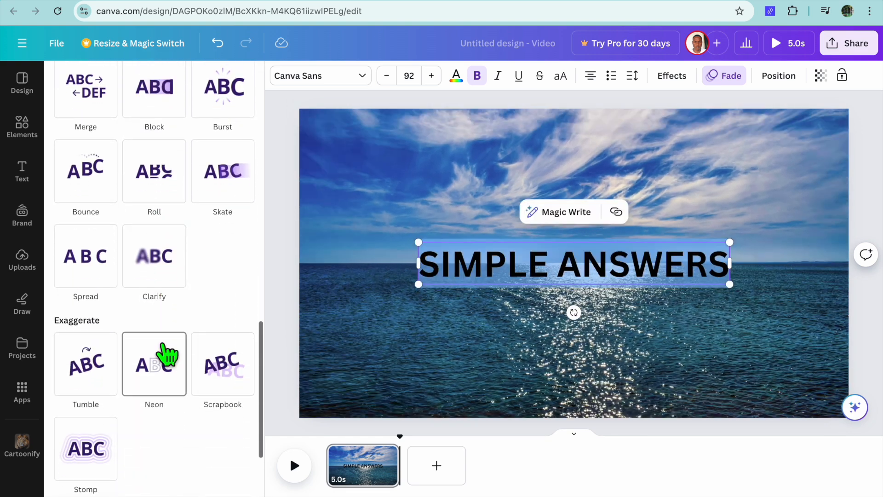
scroll(165, 355, down, 6)
scroll(164, 354, up, 8)
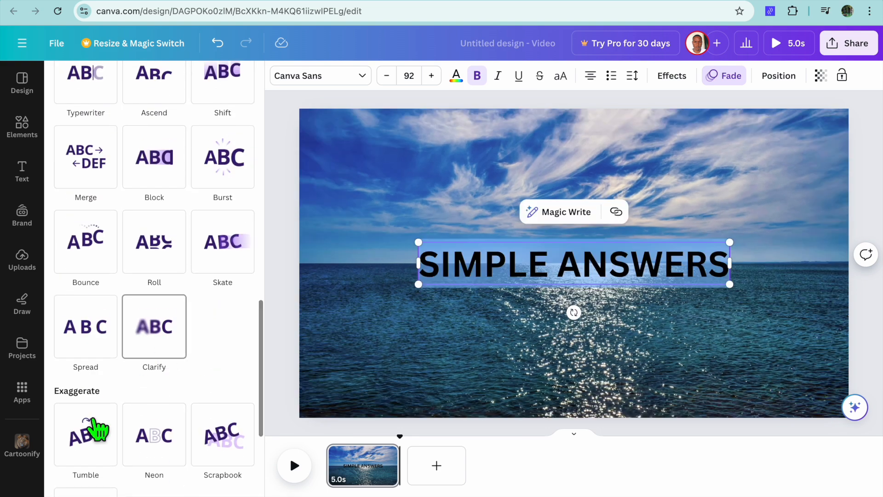
scroll(92, 437, up, 9)
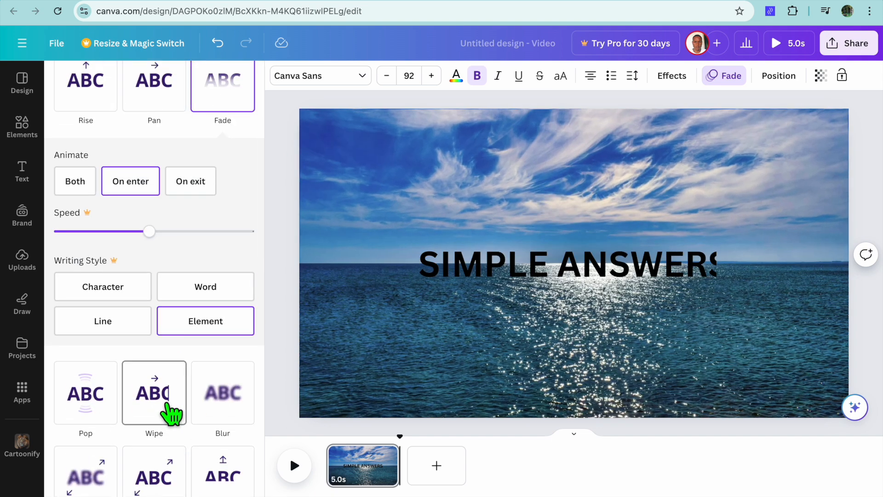
click(169, 413)
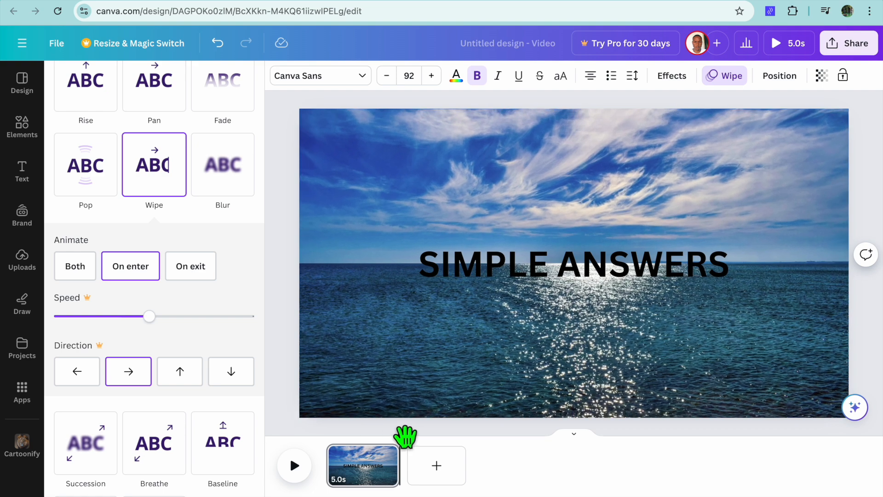
drag(407, 435, 318, 444)
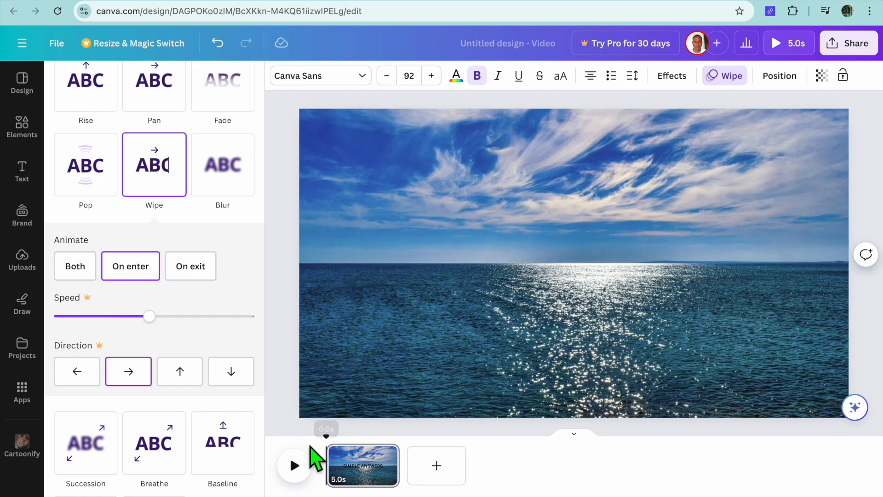
click(294, 467)
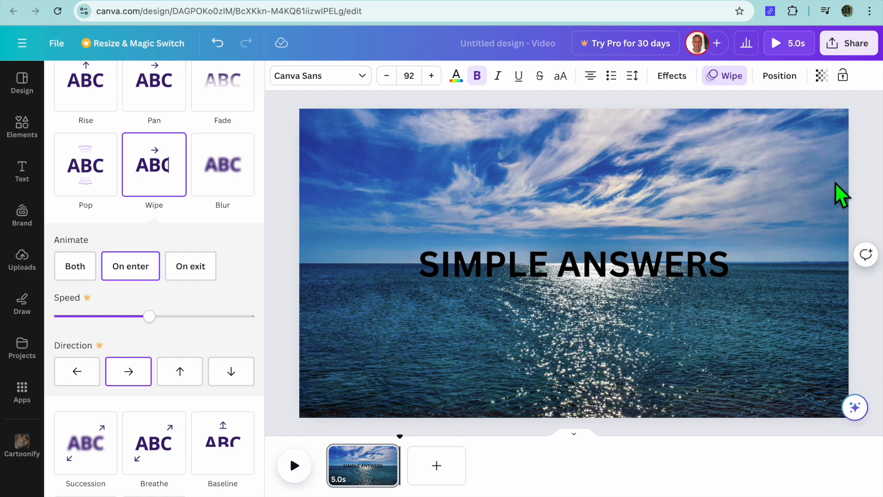
View the design's MP4 Video download options and close them without downloading.
click(835, 40)
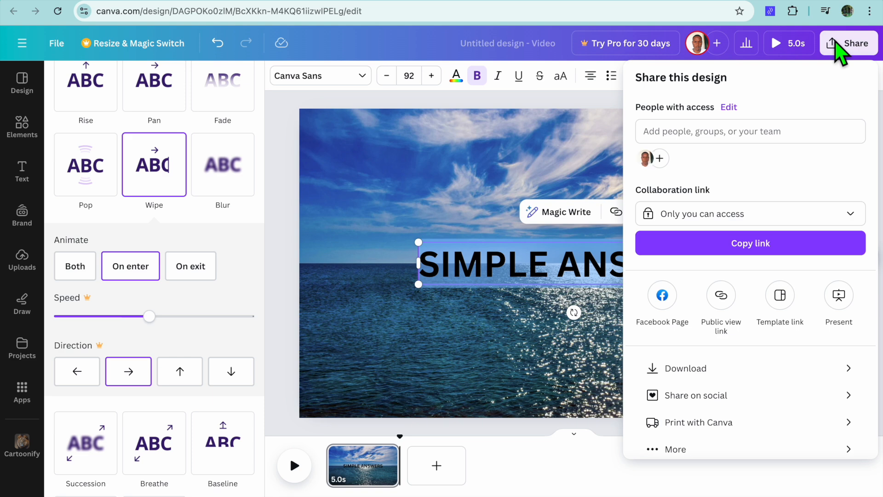
click(693, 368)
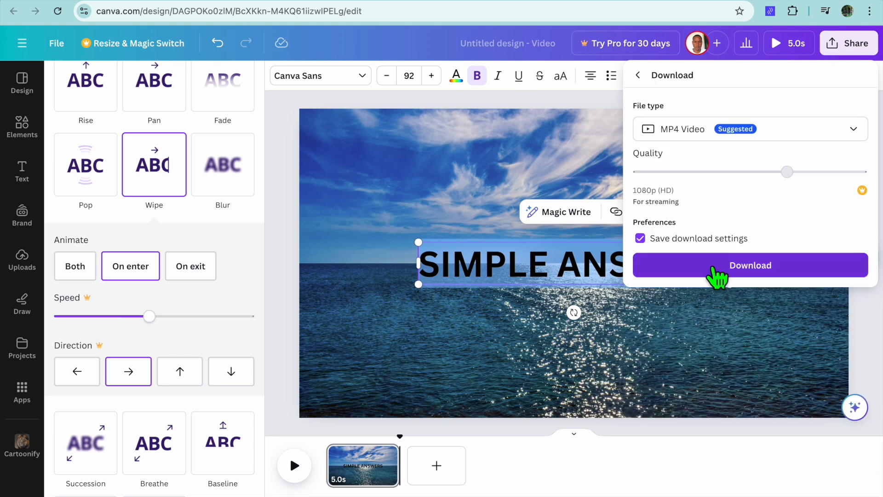
click(291, 294)
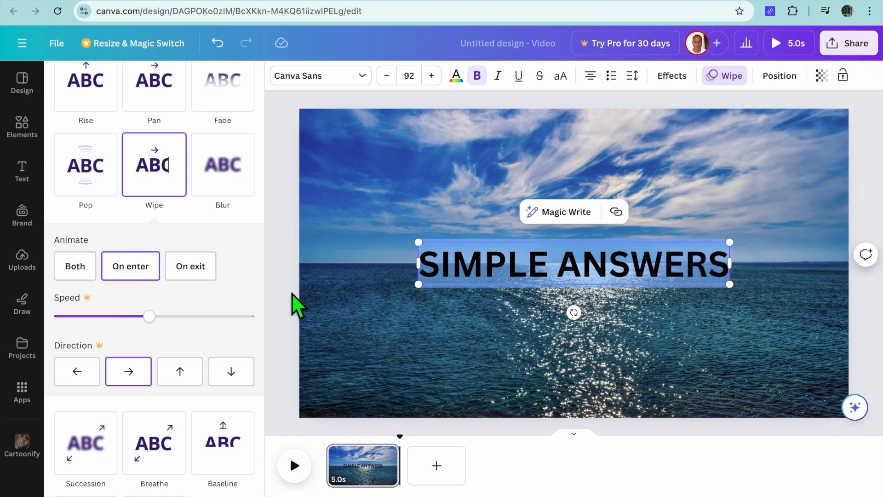